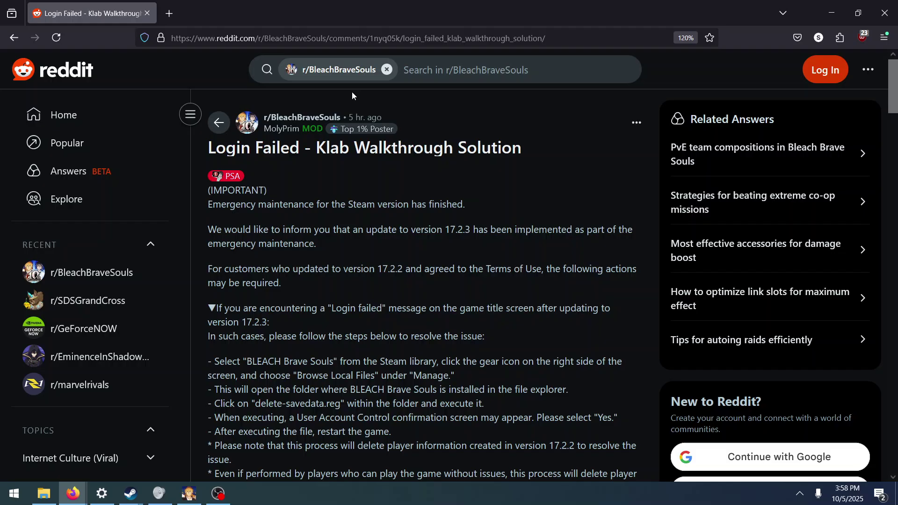
scroll(253, 135, "down", 10)
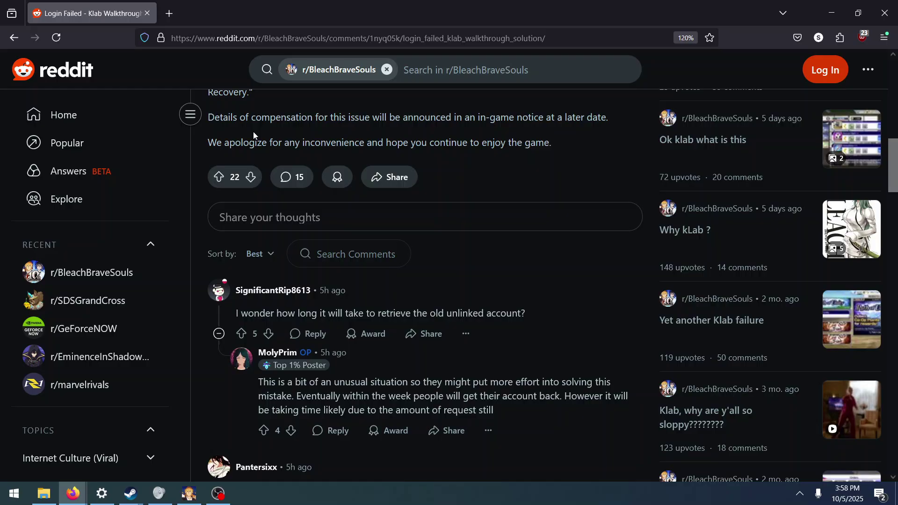
scroll(254, 135, "up", 5)
scroll(316, 239, "up", 5)
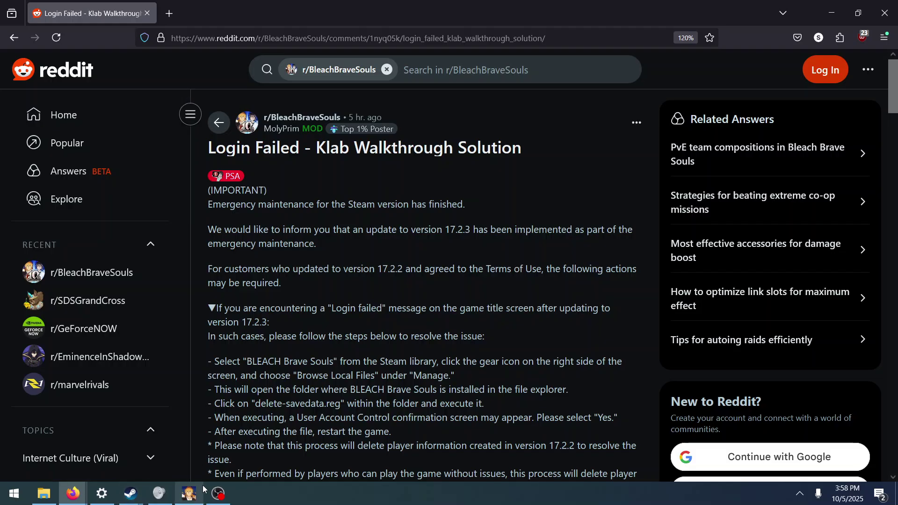
mouse_move(188, 493)
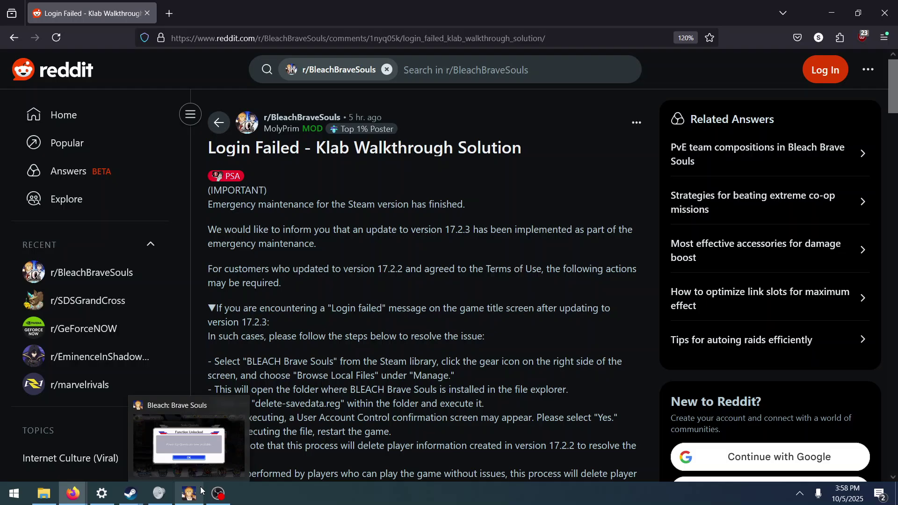
Acknowledge the Senkaimon Quests unlock notices, close Solo Quests, and bring the Reddit post forward.
left_click(201, 490)
left_click(421, 291)
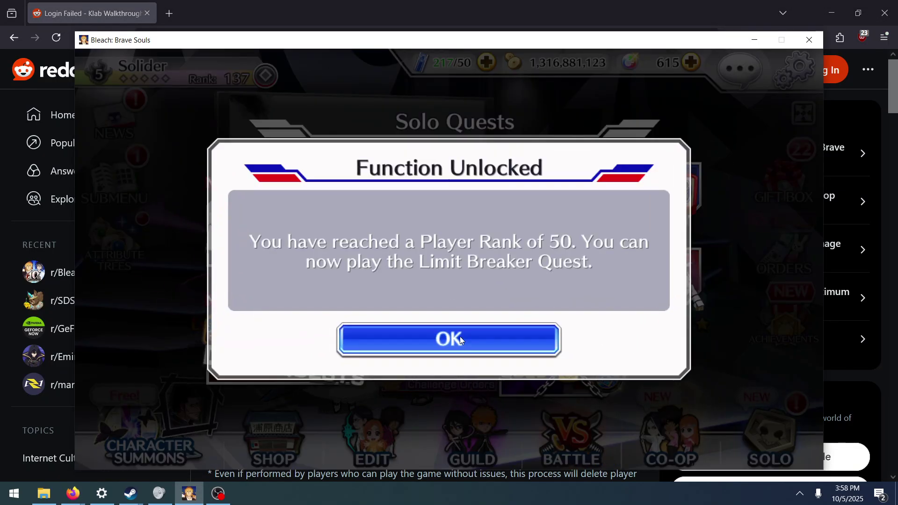
left_click(486, 336)
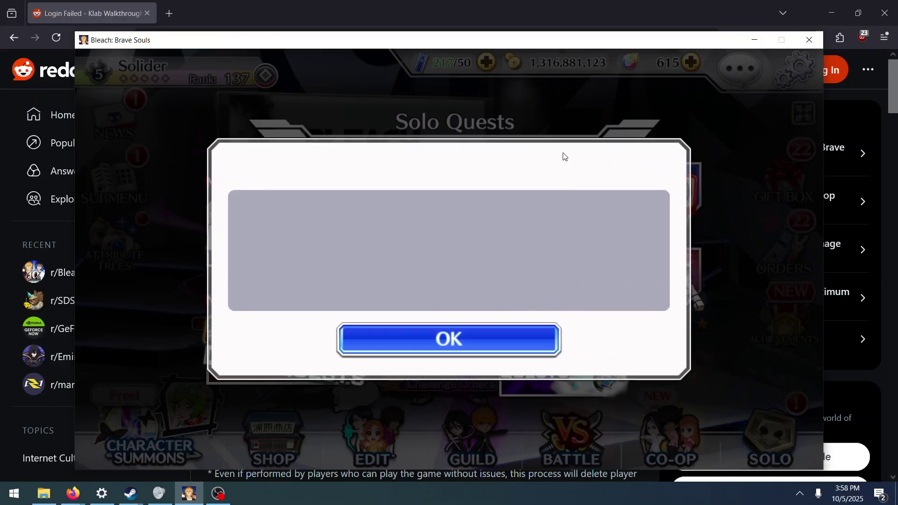
left_click(475, 351)
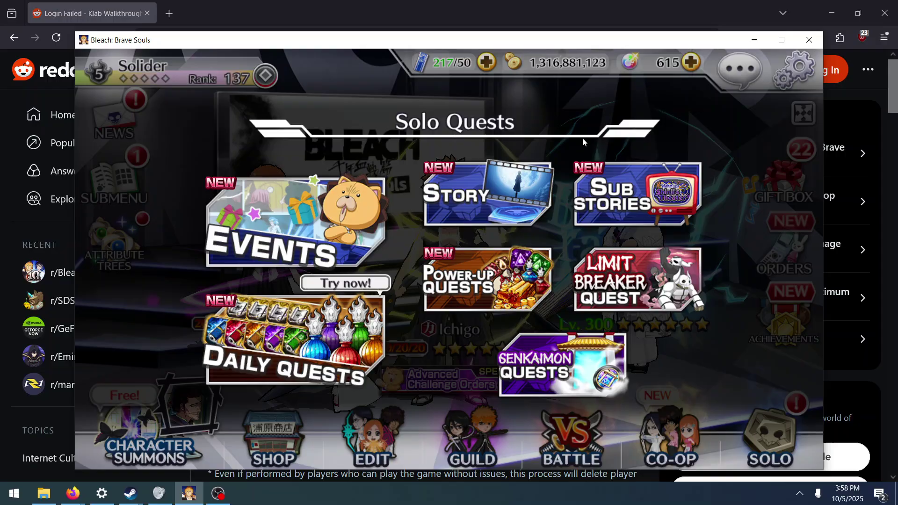
left_click(597, 328)
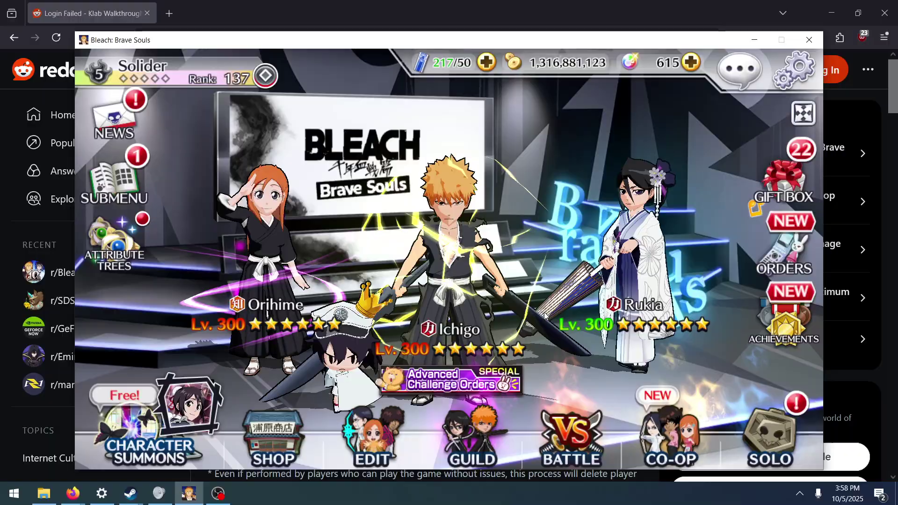
left_click(117, 31)
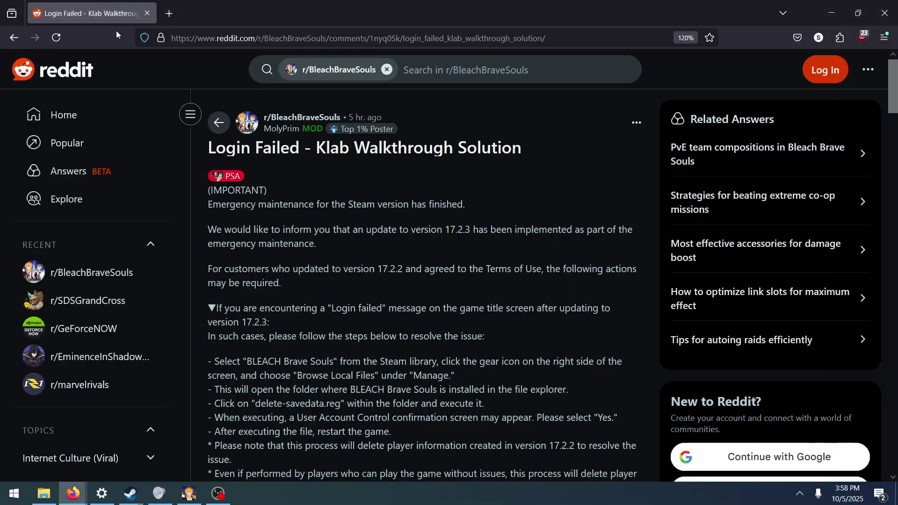
mouse_move(130, 493)
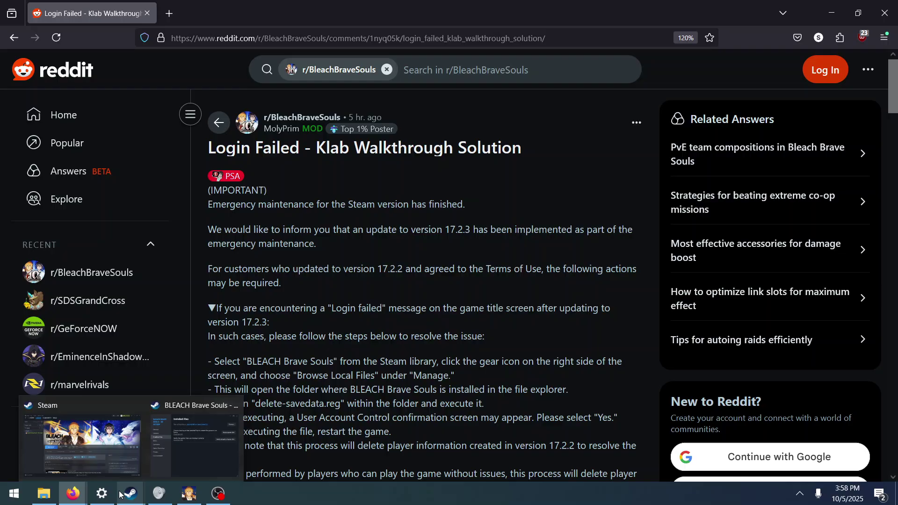
Open the BLEACH Brave Souls install folder via Steam's Manage > Browse local files.
left_click(107, 456)
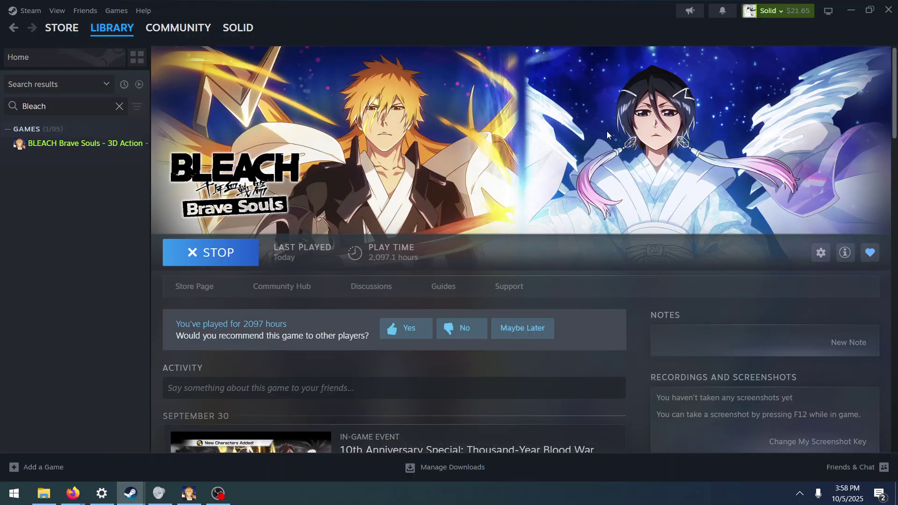
left_click(819, 252)
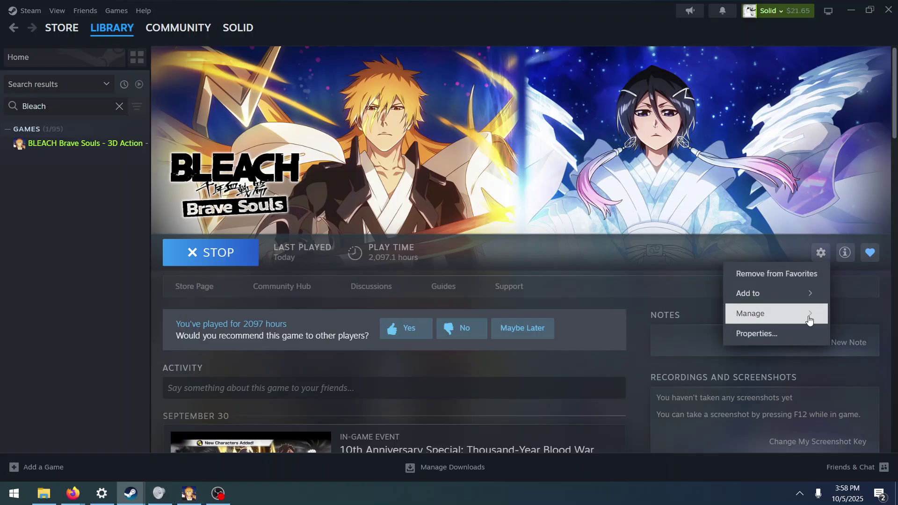
mouse_move(775, 313)
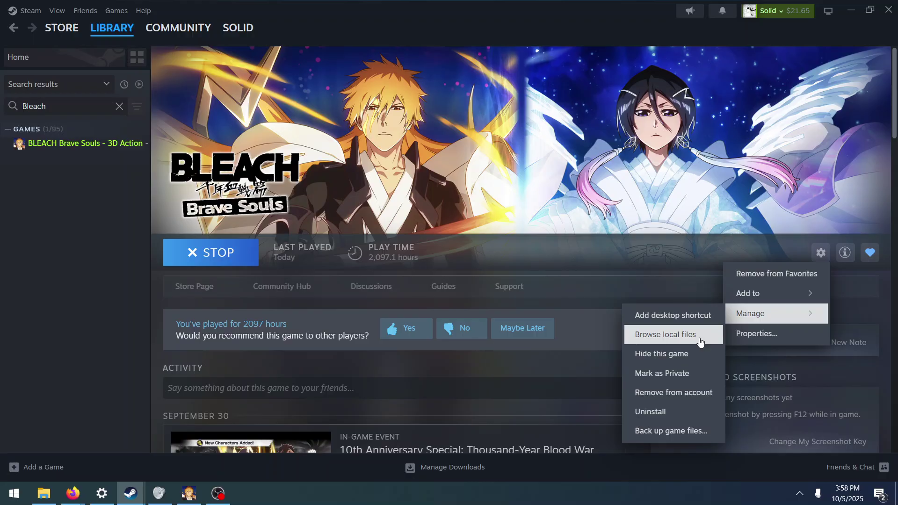
left_click(699, 342)
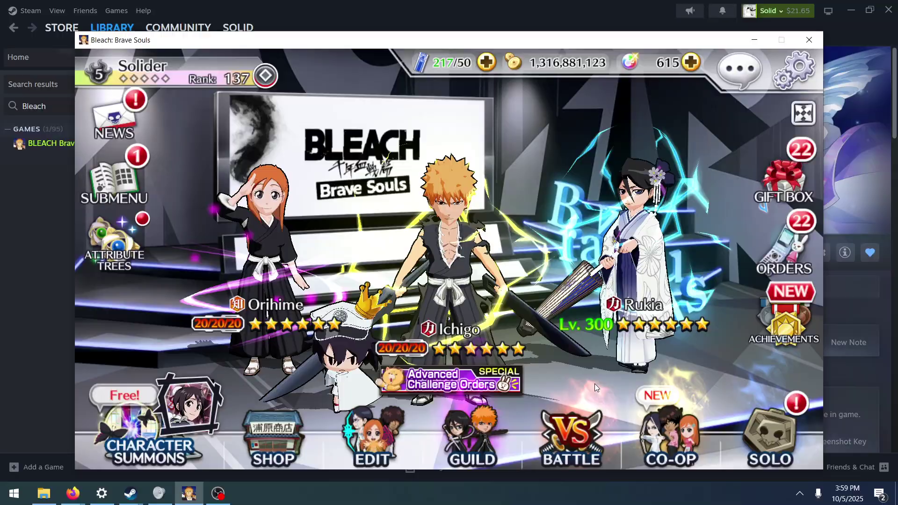
Dismiss the Arena, Co-Op Quests and Epic Raids unlock notices, then close Co-Op Quests.
left_click(656, 425)
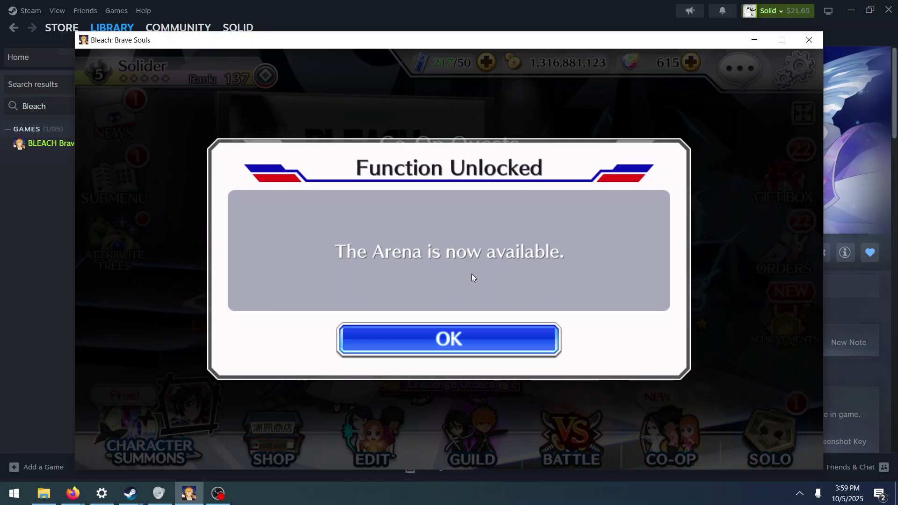
left_click(489, 336)
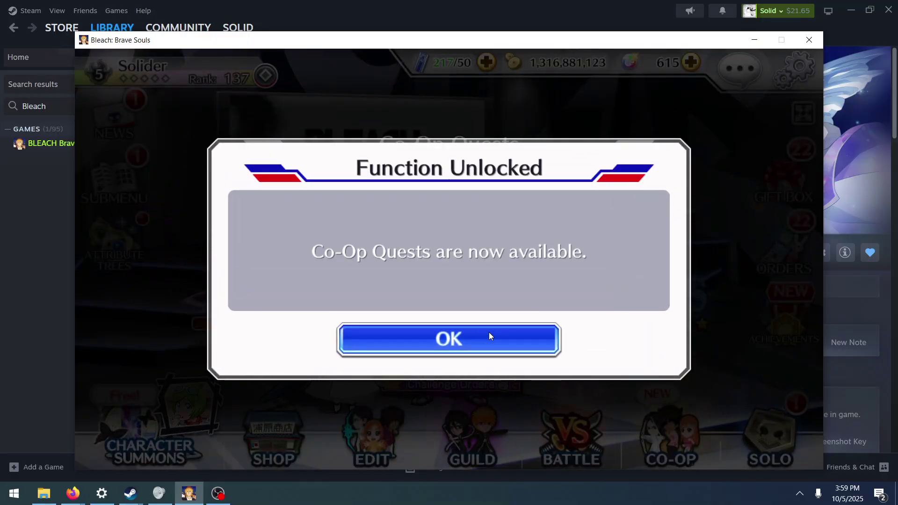
left_click(489, 336)
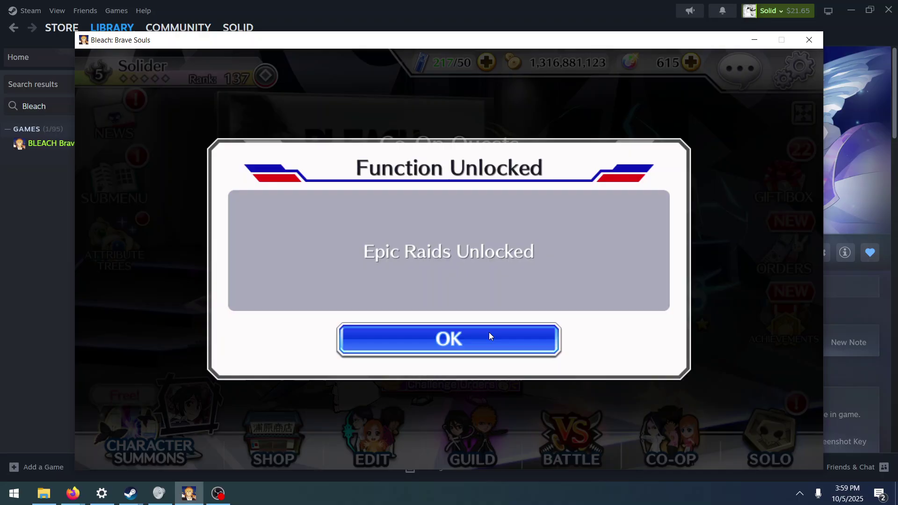
left_click(489, 335)
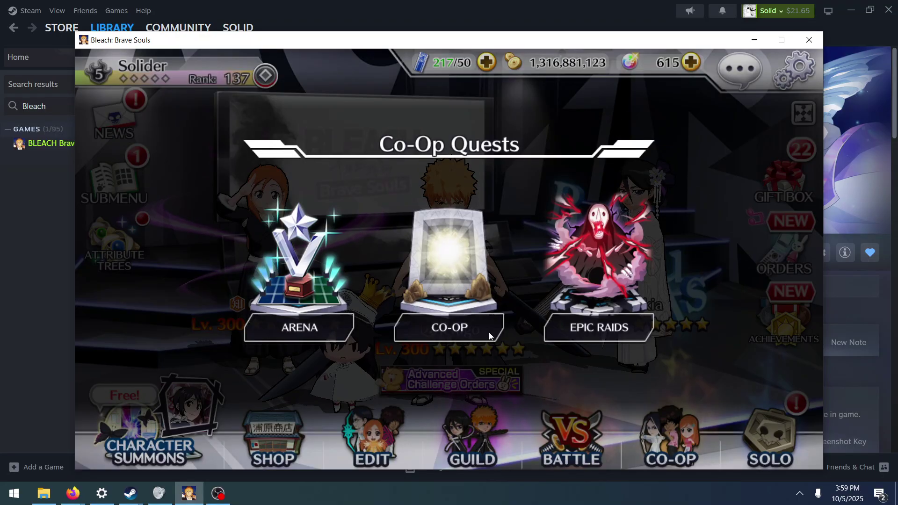
left_click(510, 160)
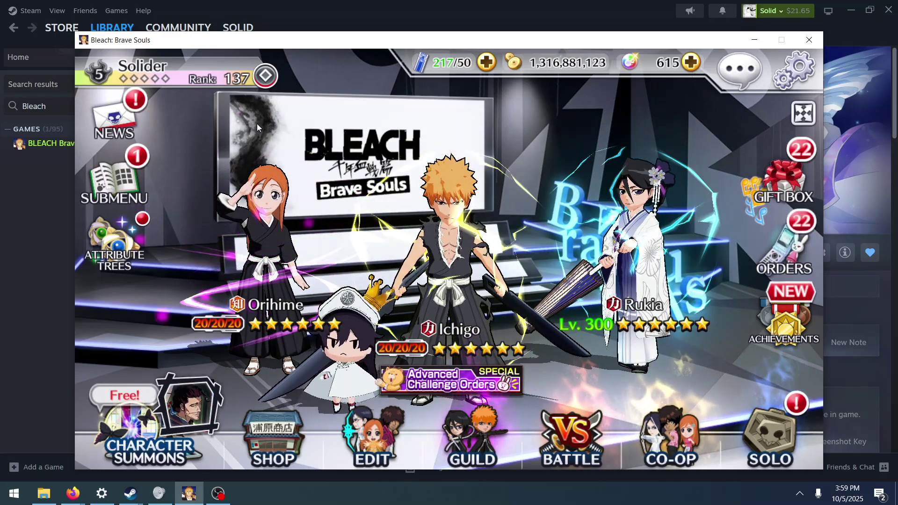
left_click(73, 494)
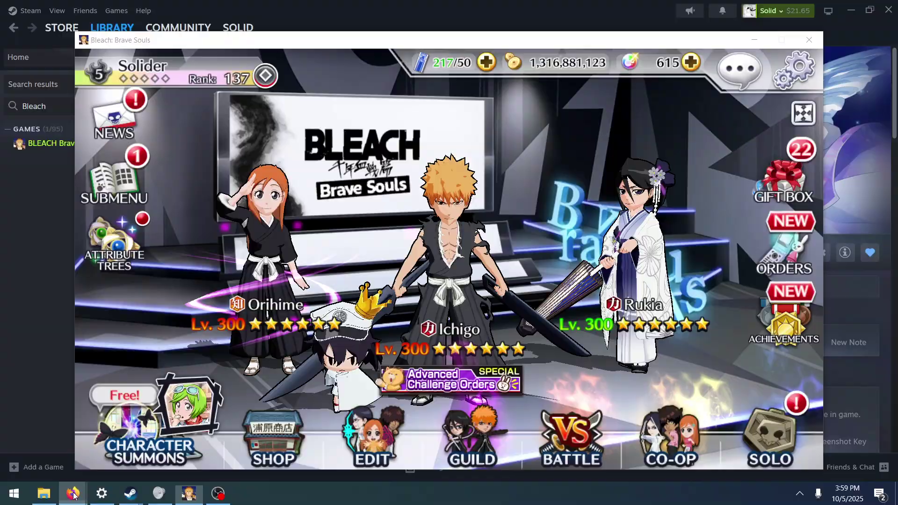
Switch back to the Reddit 'Login Failed - Klab Walkthrough Solution' post in Firefox.
left_click(132, 453)
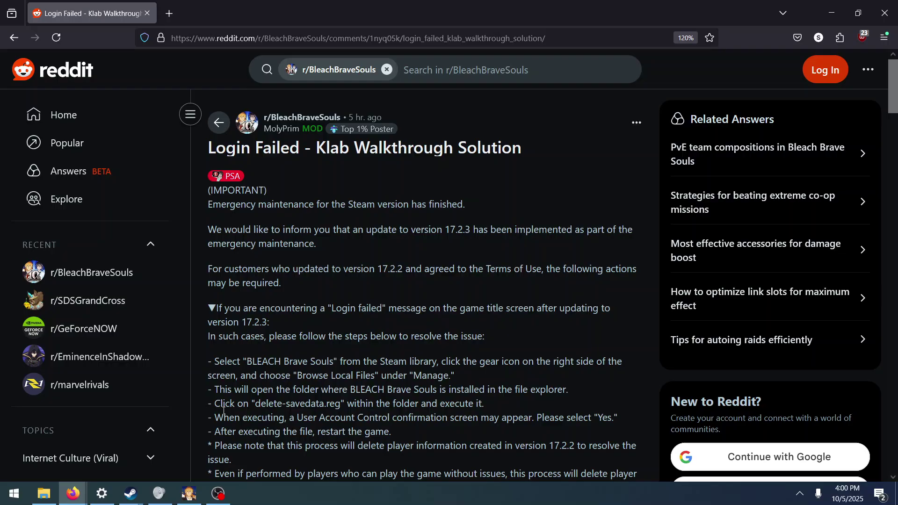
scroll(223, 409, "down", 4)
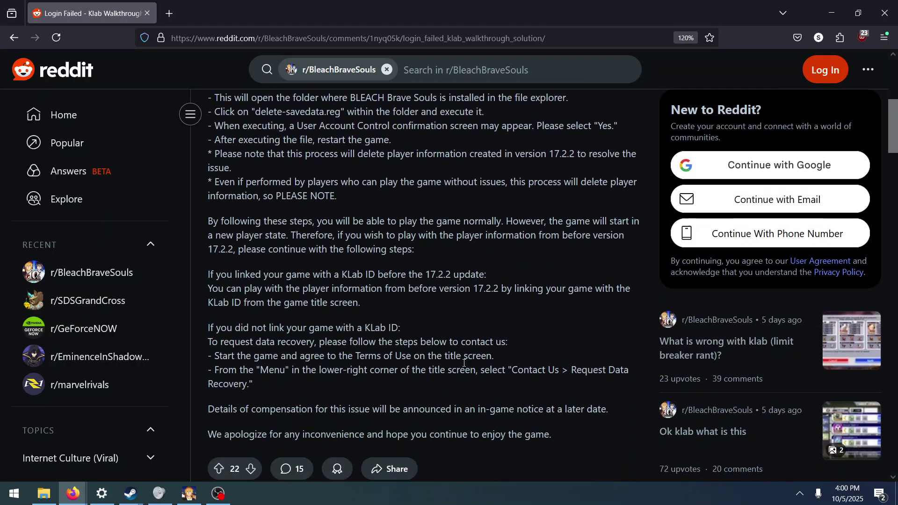
scroll(421, 246, "up", 4)
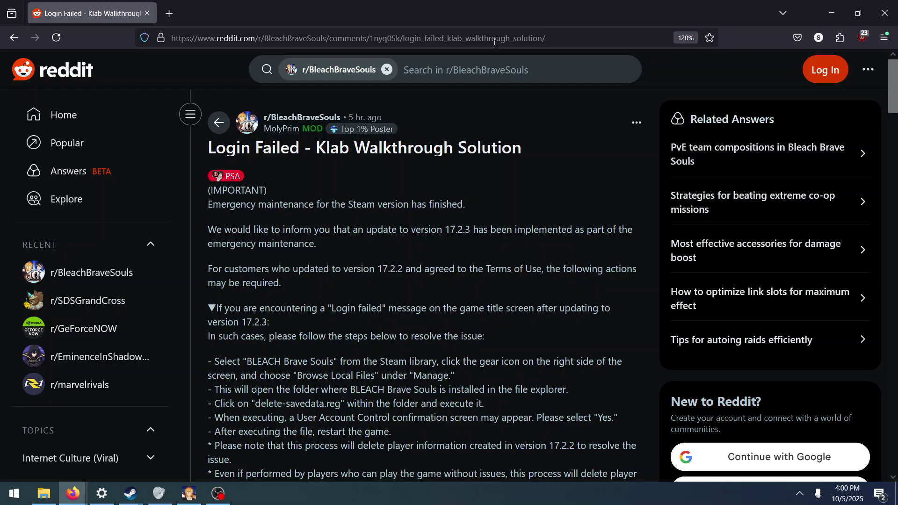
left_click(323, 117)
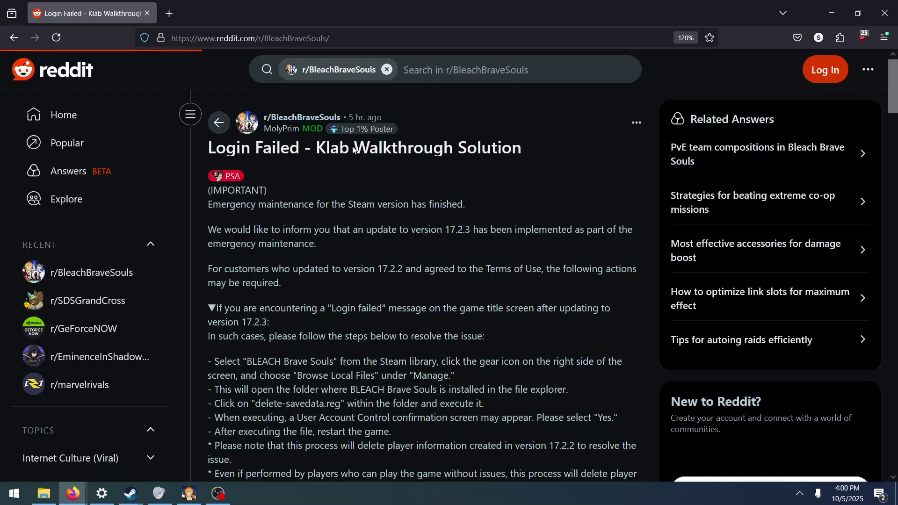
scroll(438, 314, "down", 10)
scroll(438, 314, "down", 5)
scroll(491, 309, "down", 5)
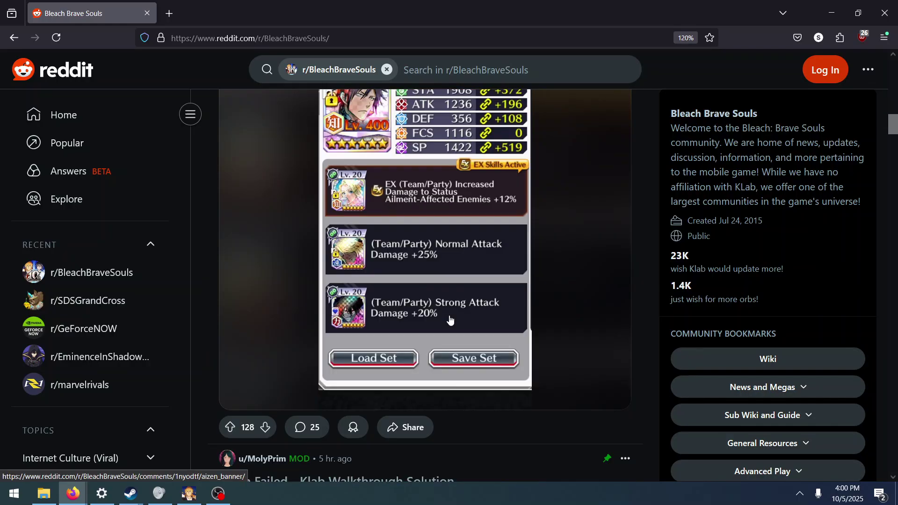
scroll(325, 279, "down", 3)
left_click(501, 303)
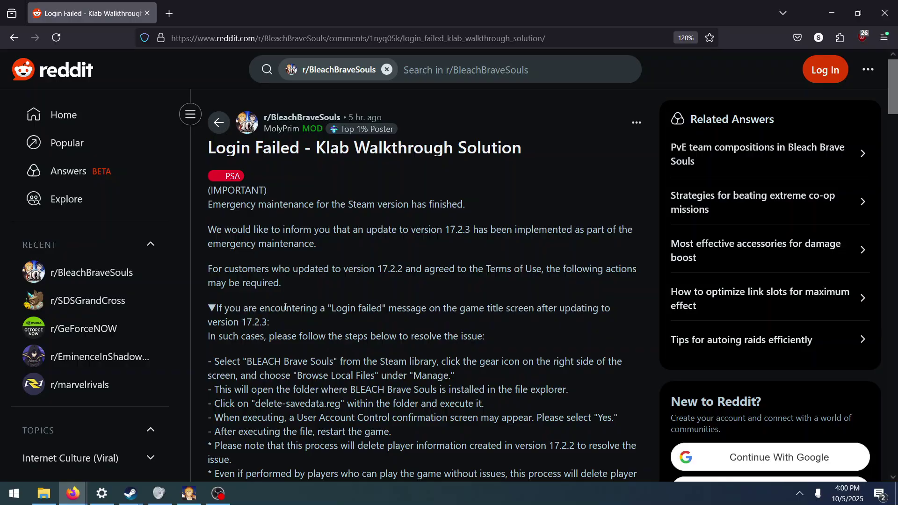
scroll(396, 207, "down", 5)
scroll(428, 350, "up", 3)
scroll(414, 243, "up", 3)
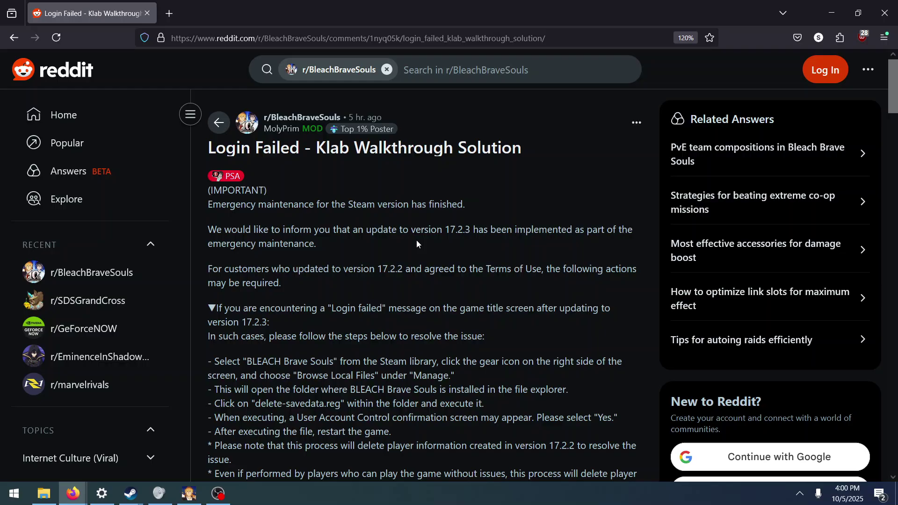
scroll(416, 240, "down", 4)
scroll(415, 241, "down", 5)
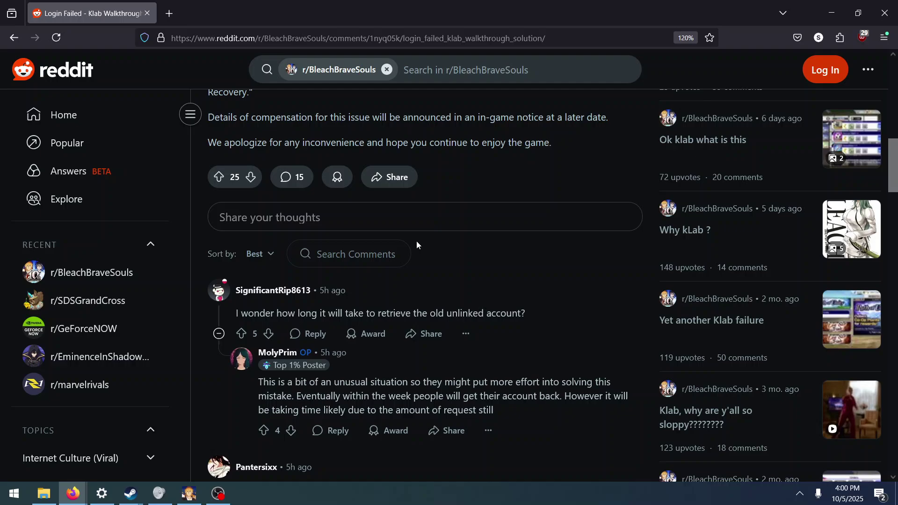
scroll(416, 241, "up", 2)
scroll(417, 241, "up", 3)
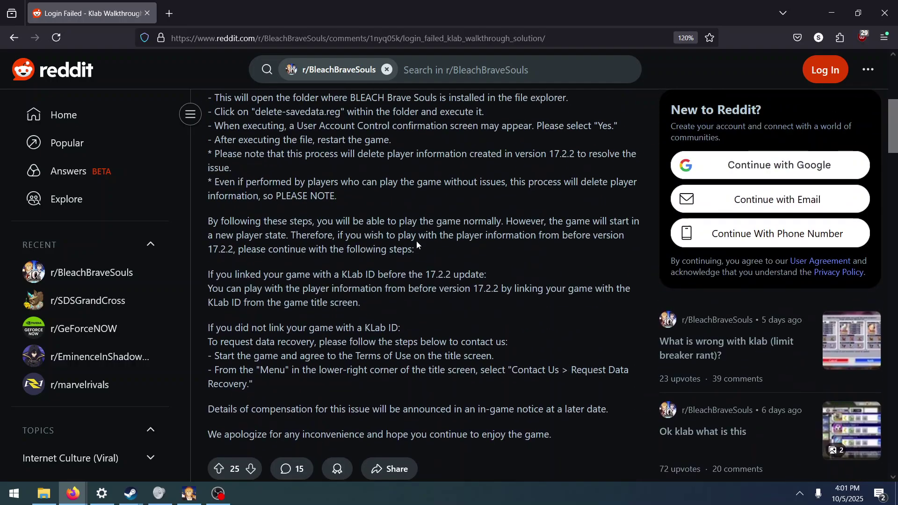
scroll(417, 245, "up", 3)
scroll(416, 267, "up", 3)
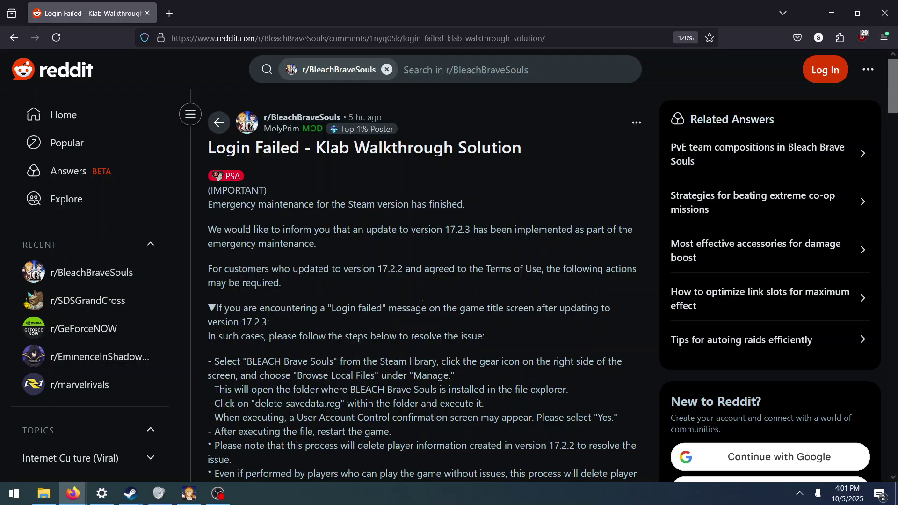